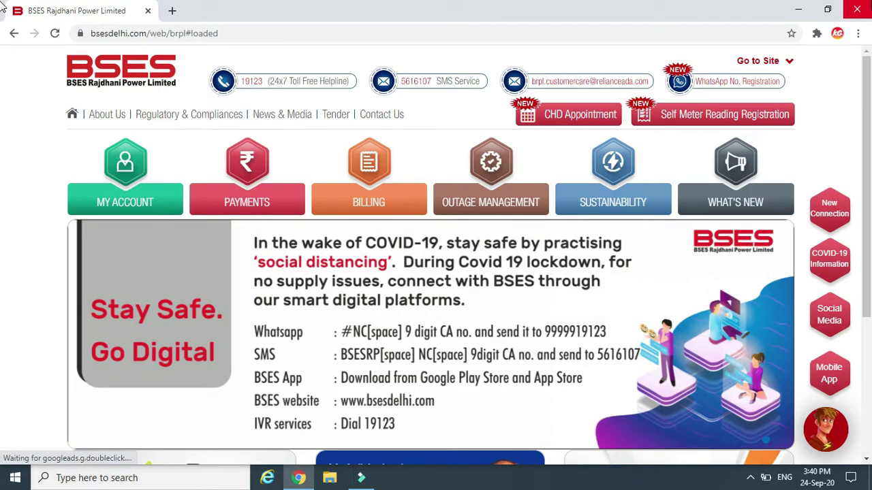
# - Open the MY ACCOUNT login dropdown from the BSES Rajdhani home page tile
pyautogui.click(133, 203)
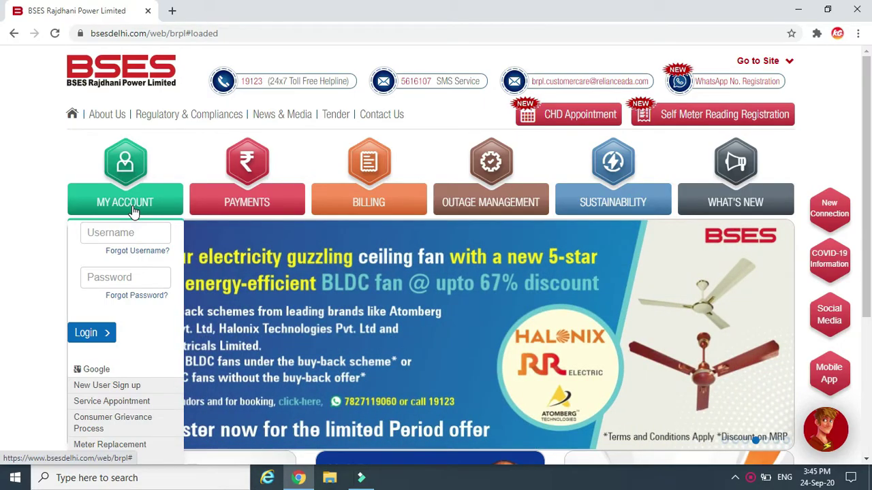
# - Log in with the account username and password, then go to MY ACCOUNT > Service Appointment and view the service tiles
pyautogui.click(126, 231)
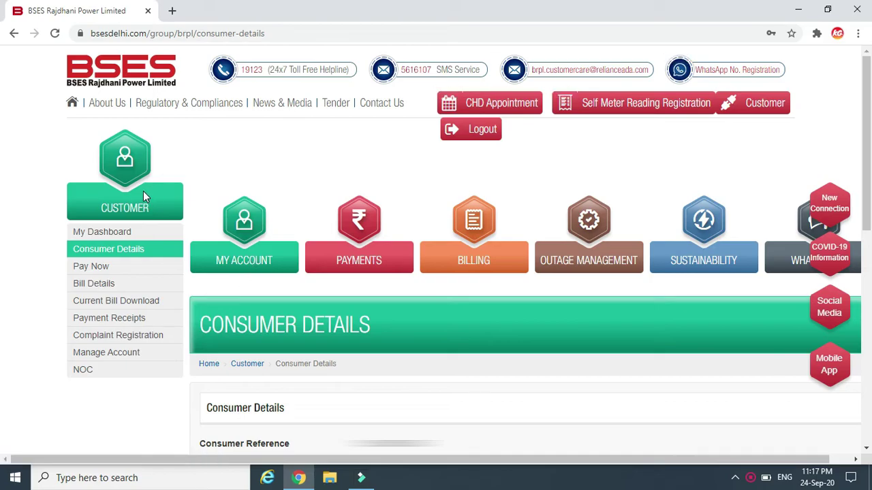
pyautogui.moveTo(250, 262)
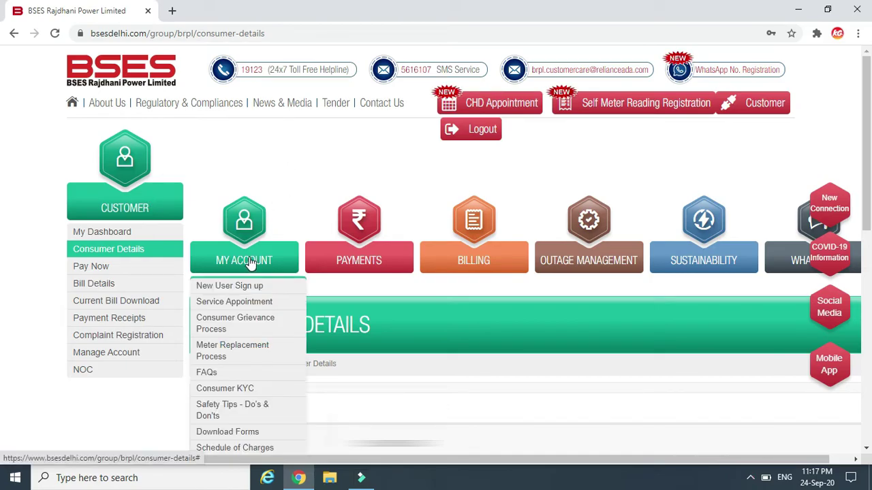
pyautogui.click(244, 303)
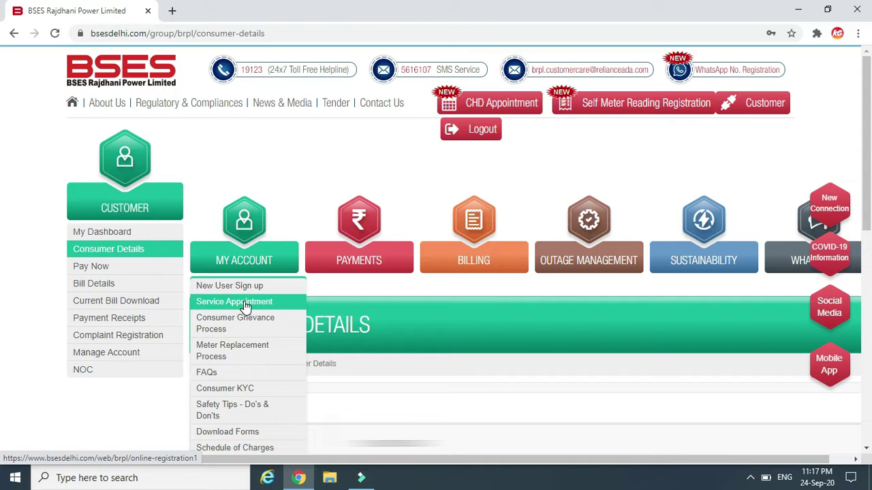
pyautogui.scroll(-5, 630, 253)
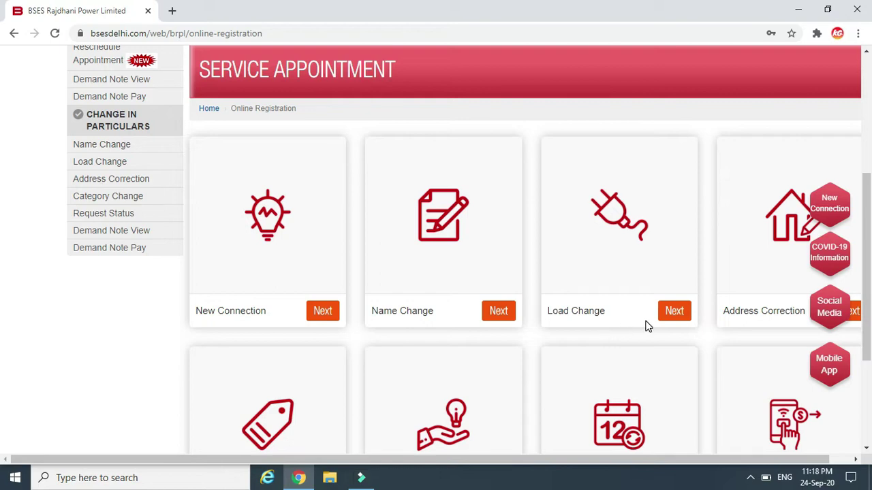
# - Start a Load Change request and submit the CA number to receive an OTP
pyautogui.click(673, 316)
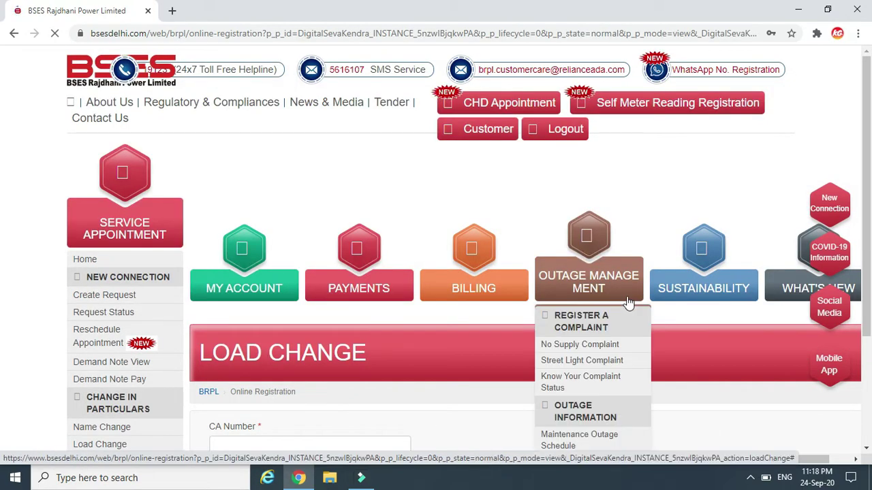
pyautogui.scroll(-2, 424, 336)
pyautogui.click(352, 300)
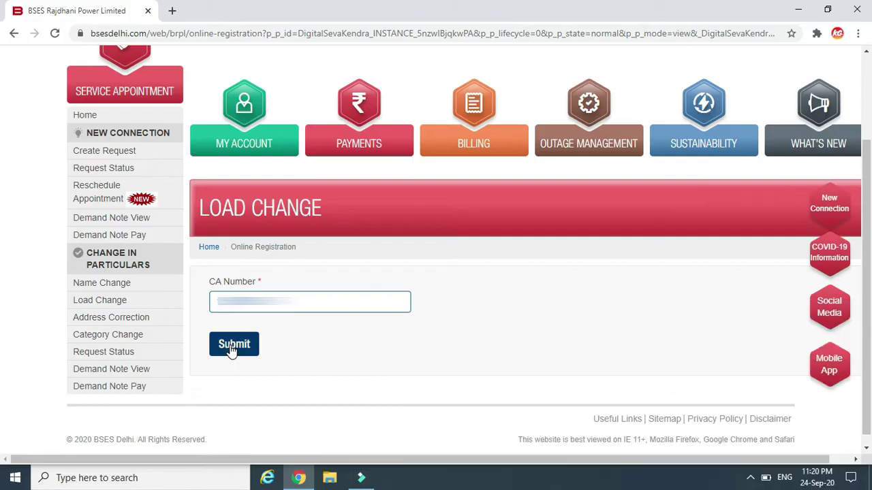
pyautogui.click(232, 346)
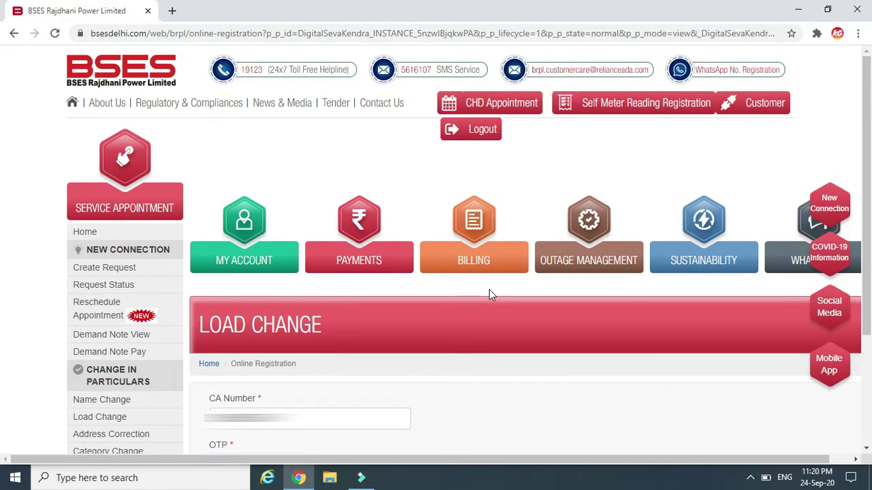
# - Enter the received OTP and submit it to reach Application Details
pyautogui.scroll(-3, 489, 290)
pyautogui.click(293, 340)
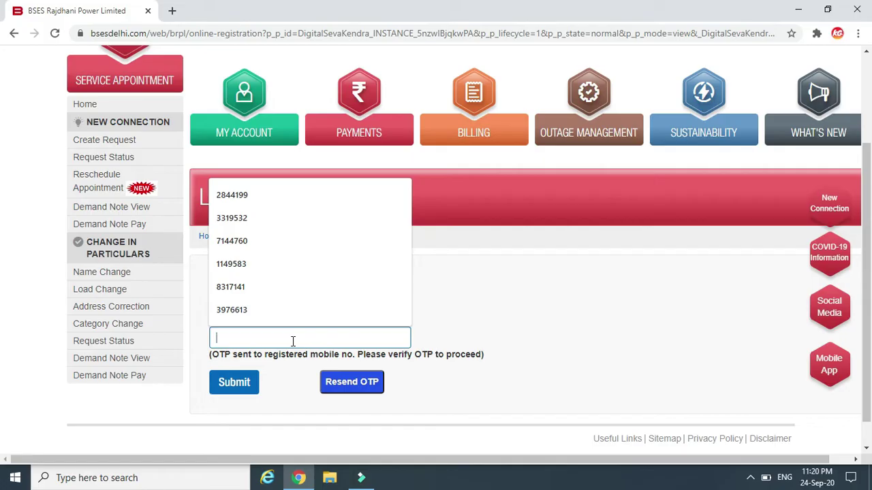
pyautogui.click(247, 383)
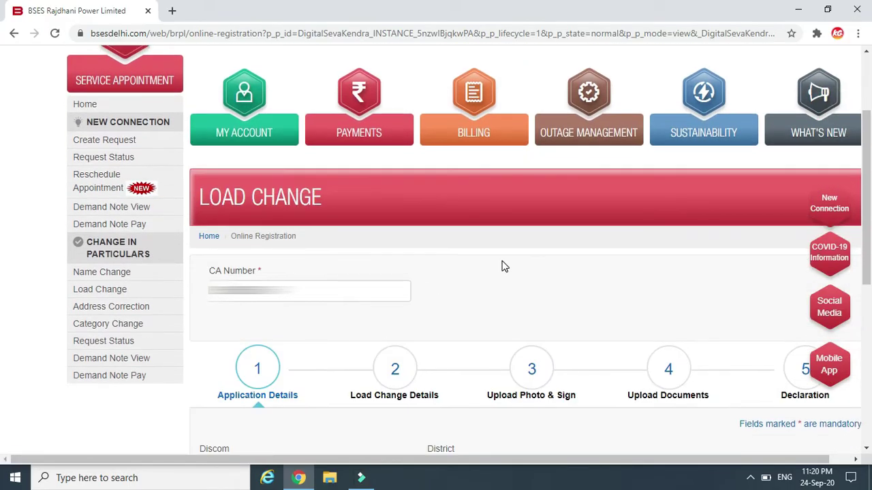
pyautogui.scroll(-5, 482, 288)
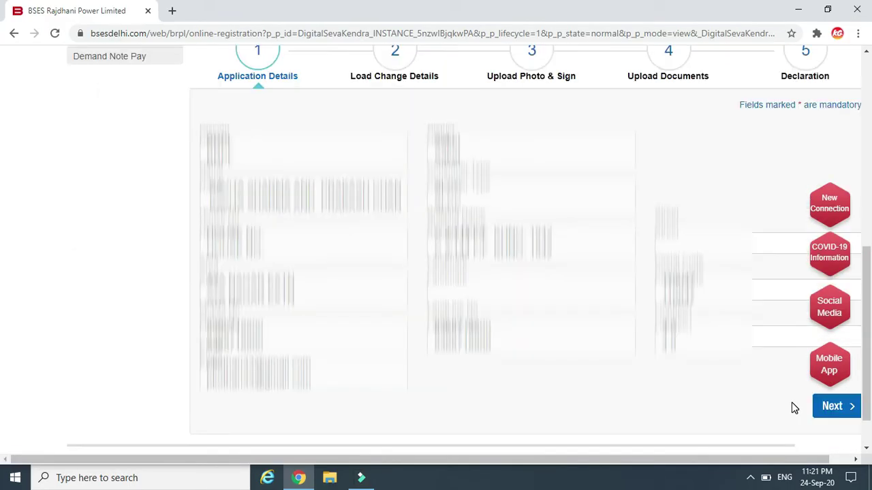
# - On Load Change Details, choose load reduction with an applied load of 3 and dismiss the warning
pyautogui.click(837, 407)
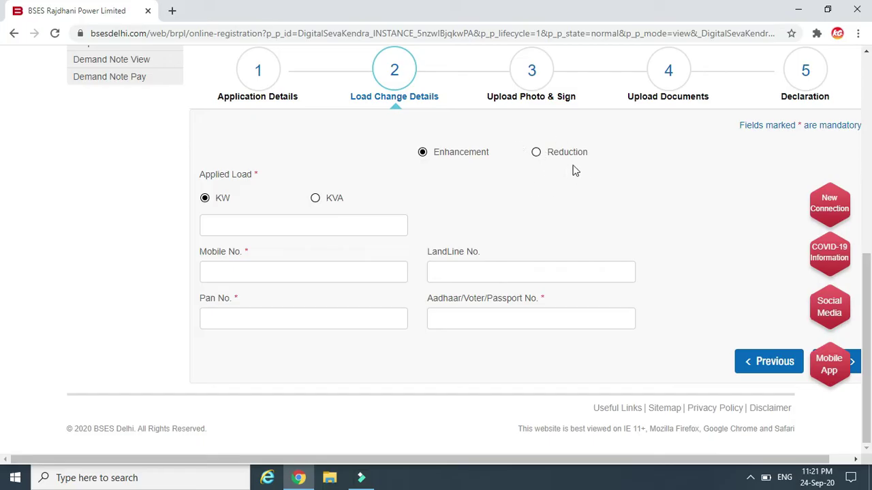
pyautogui.click(538, 155)
pyautogui.click(252, 223)
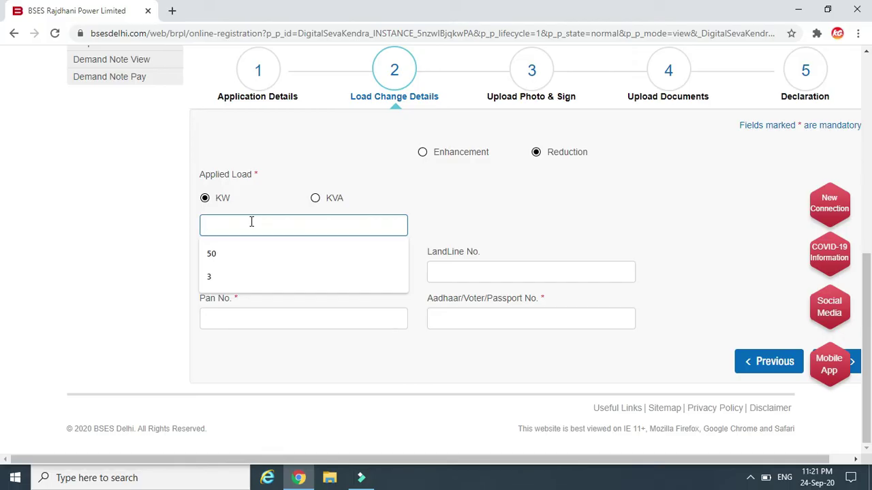
pyautogui.write('3')
pyautogui.press('Tab')
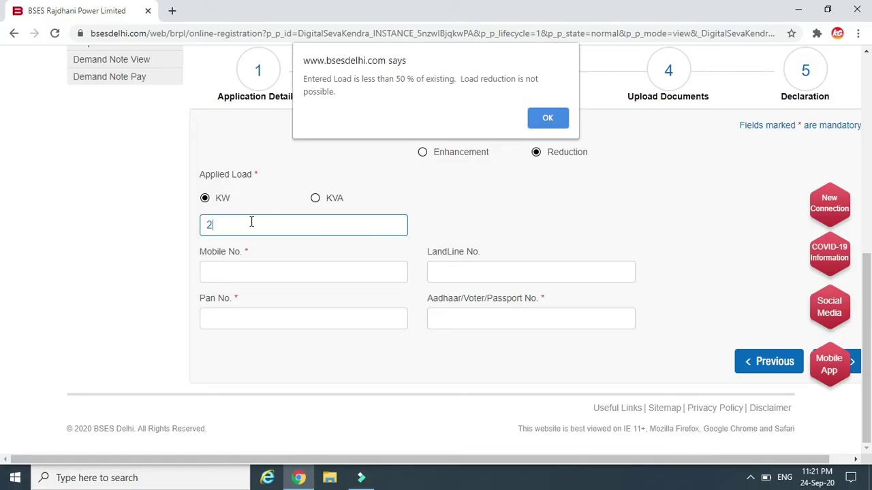
pyautogui.press('Return')
# - Fill the mobile number, skip the landline, autofill PAN and Aadhaar/Voter/Passport numbers, and continue
pyautogui.hotkey('ctrl', 'v')
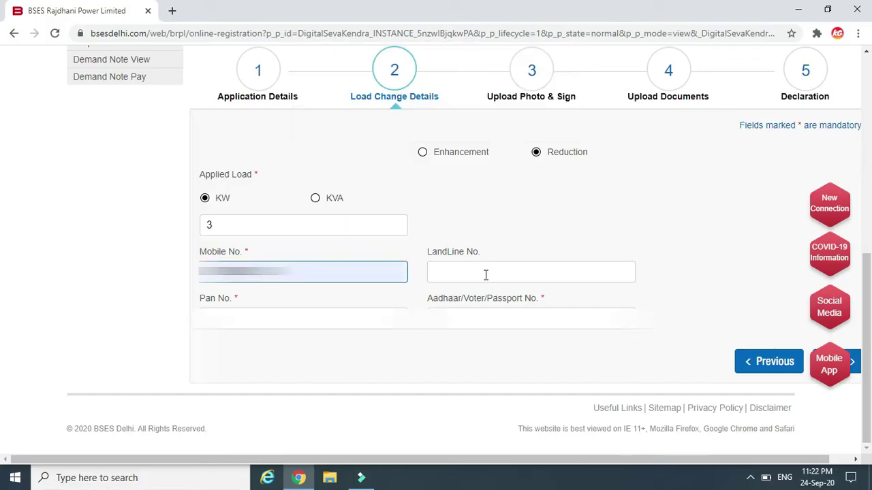
pyautogui.click(486, 275)
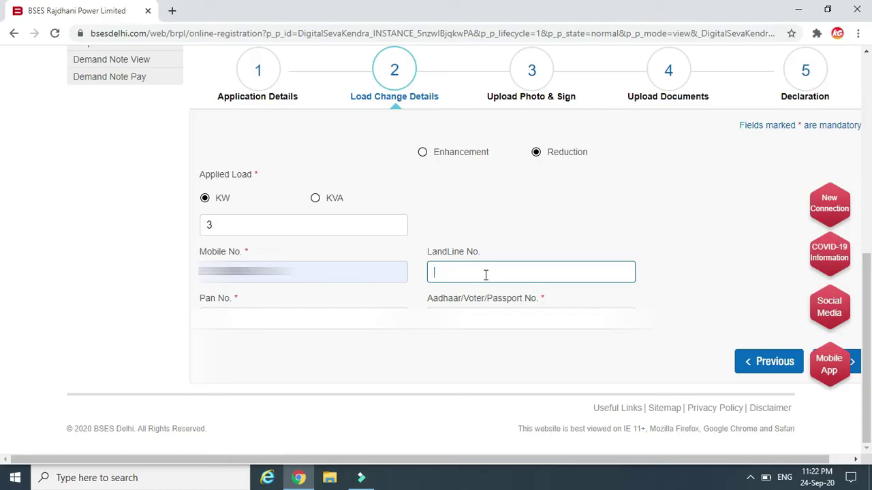
pyautogui.press('Tab')
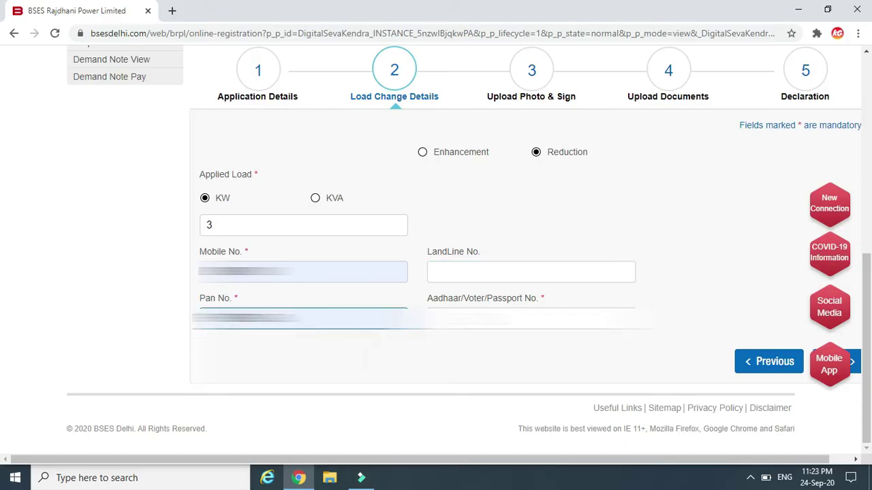
pyautogui.click(472, 318)
pyautogui.click(469, 347)
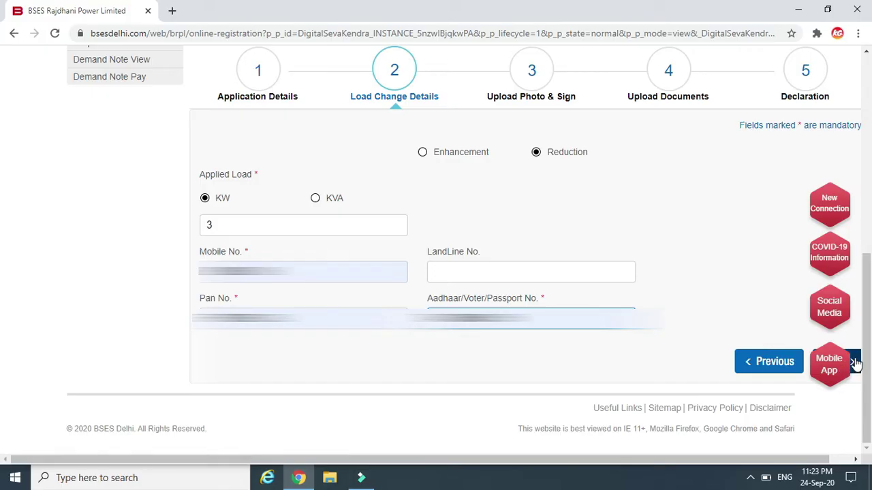
pyautogui.click(855, 363)
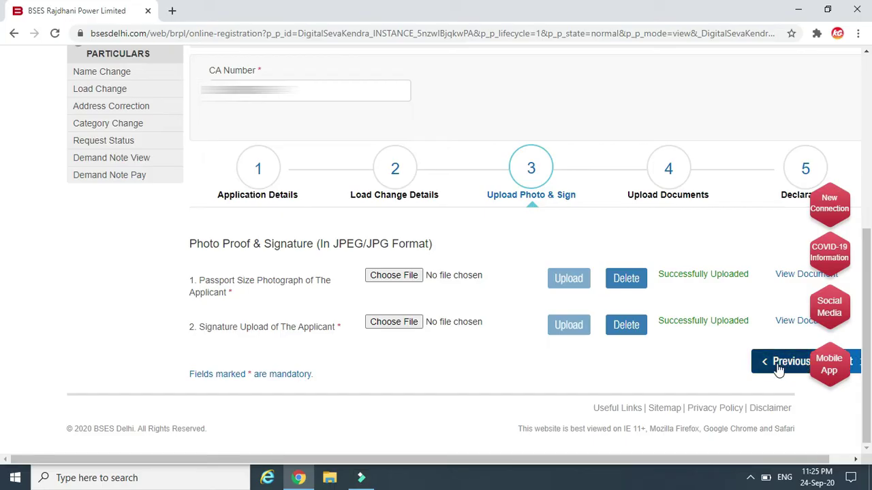
# - Continue past the uploaded passport photo and signature to the Upload Documents step
pyautogui.click(855, 363)
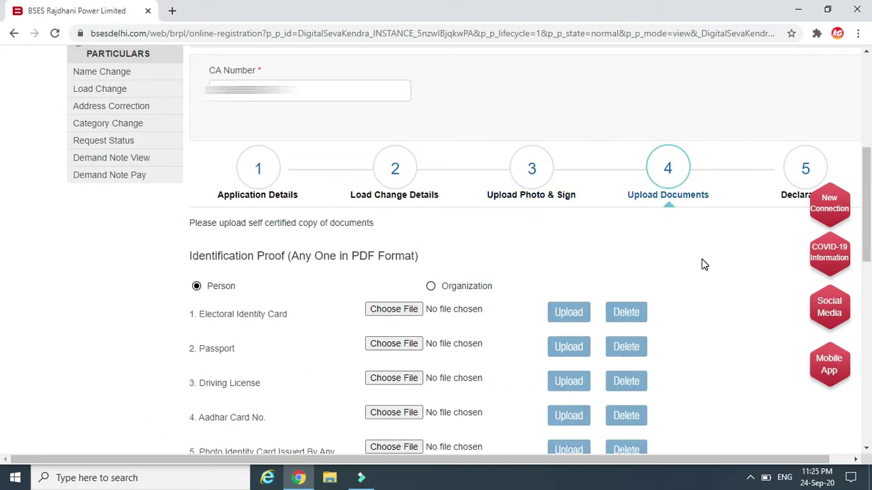
# - Upload the PAN Card and last paid bill copy PDFs, then proceed to the Declaration
pyautogui.scroll(-1, 703, 265)
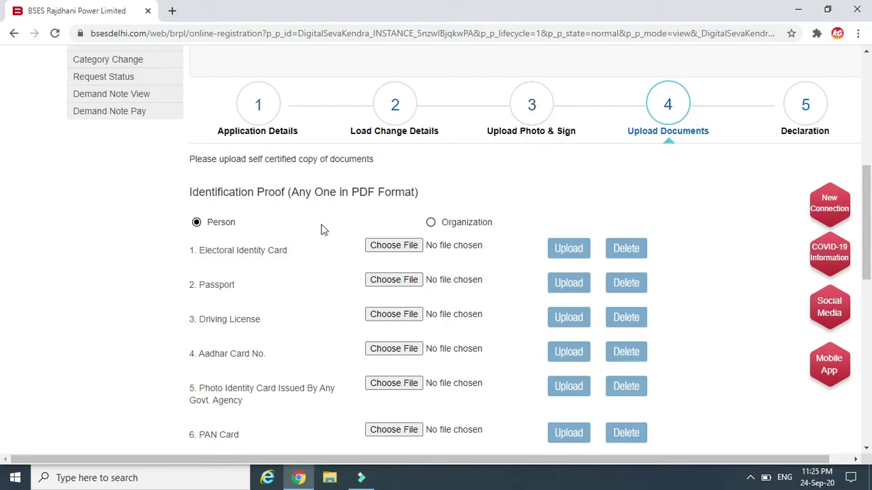
pyautogui.scroll(1, 286, 247)
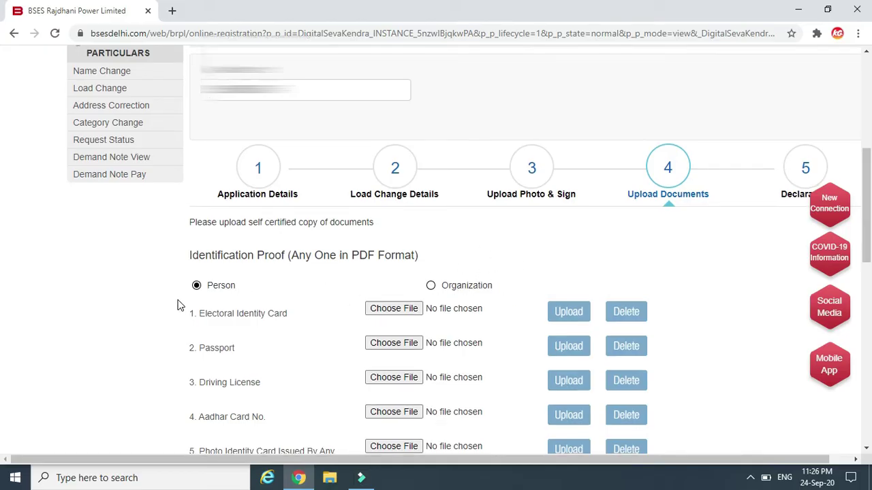
pyautogui.scroll(-2, 179, 308)
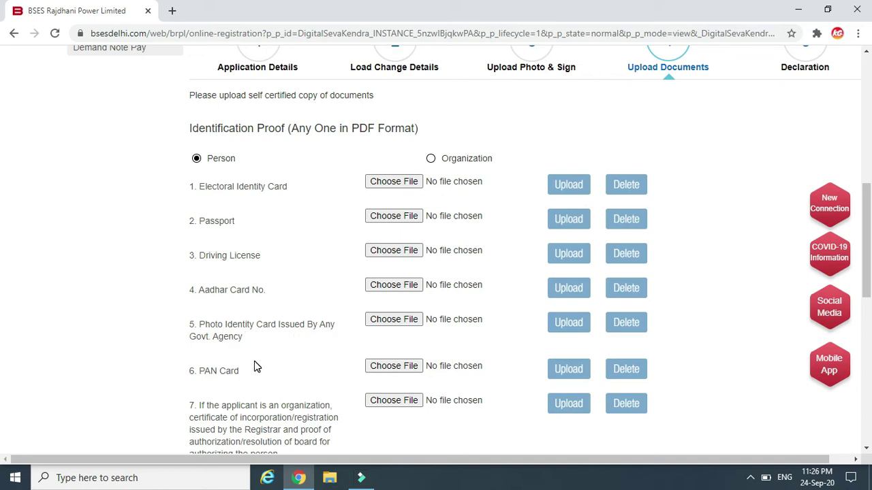
pyautogui.scroll(-1, 256, 367)
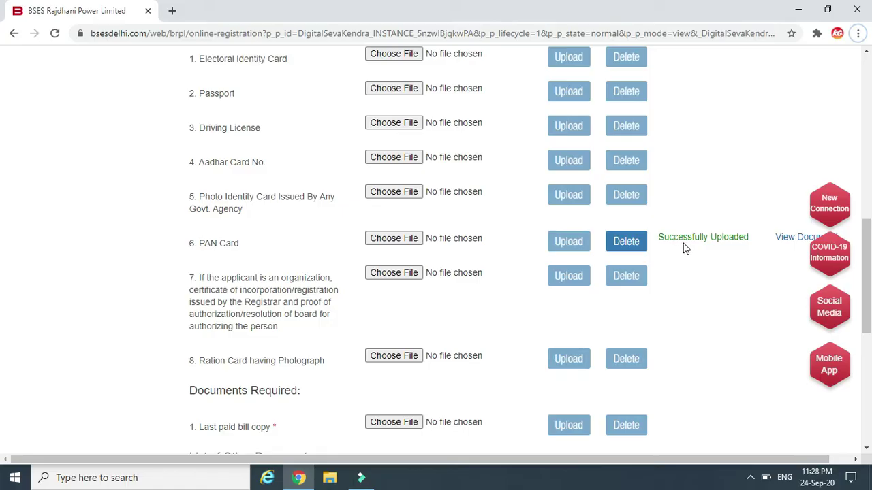
pyautogui.scroll(-3, 385, 284)
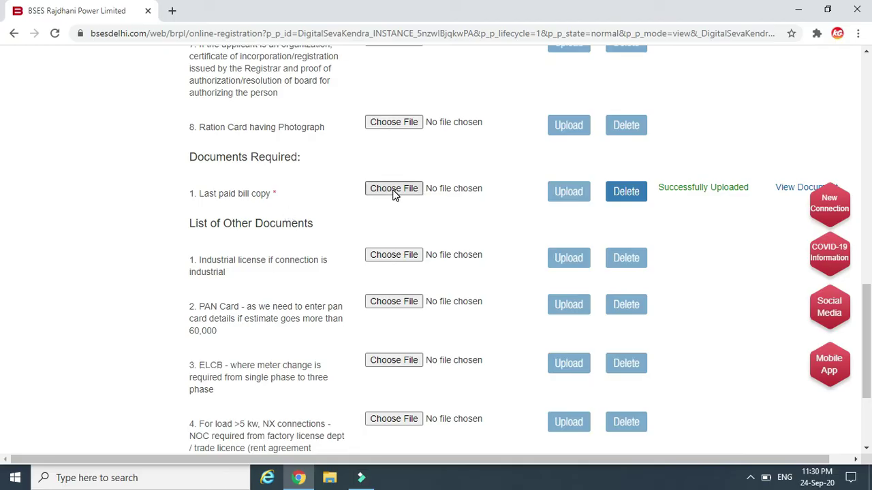
pyautogui.scroll(-3, 394, 196)
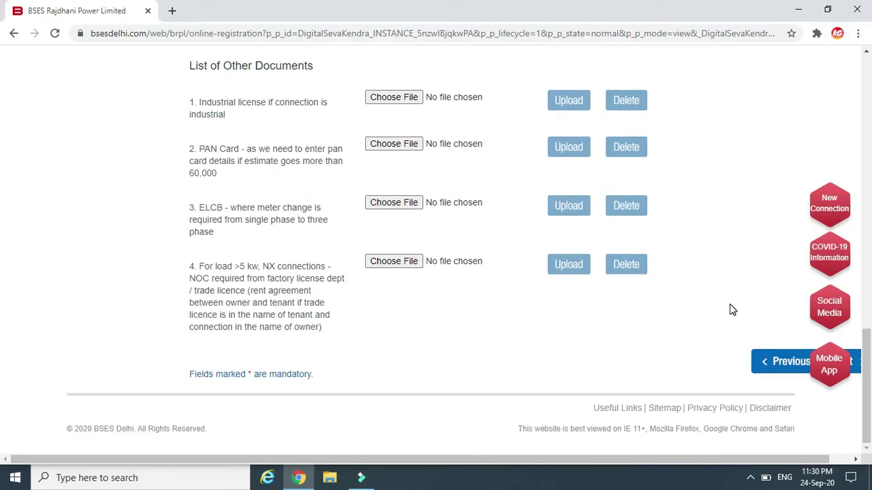
pyautogui.click(851, 361)
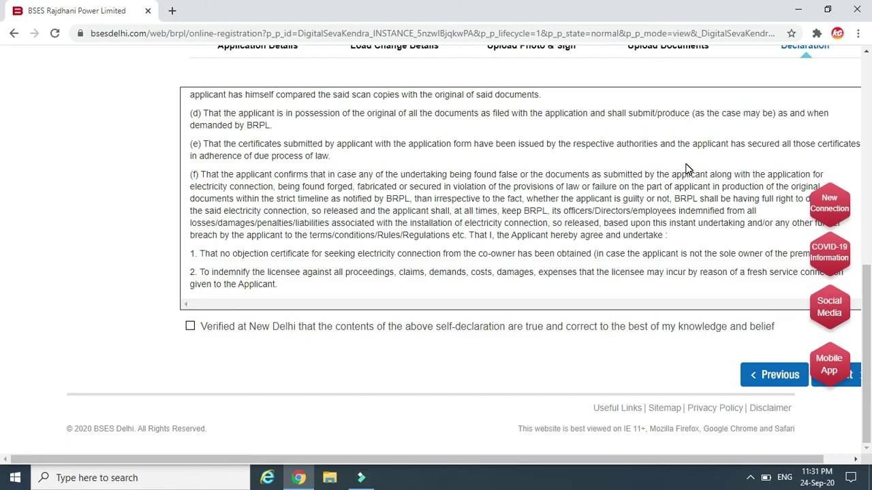
# - Tick the Verified self-declaration, check the service order number in the PDF, and return to Request Status
pyautogui.scroll(1, 657, 219)
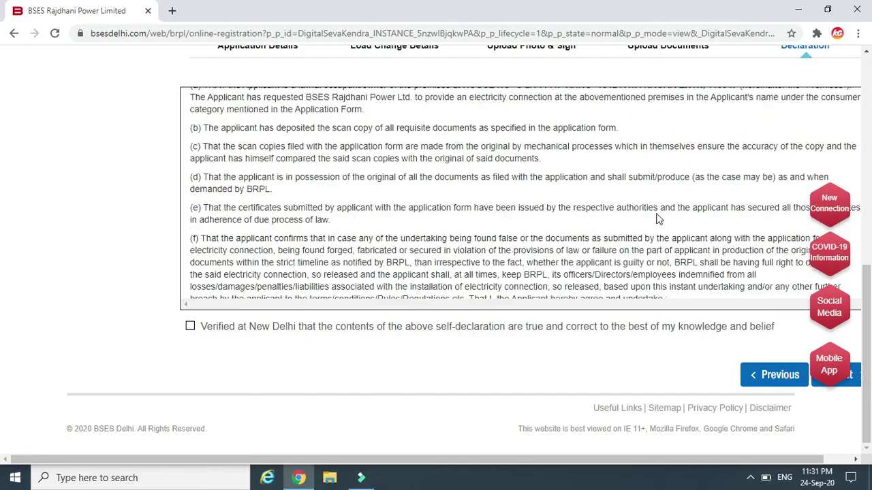
pyautogui.click(190, 330)
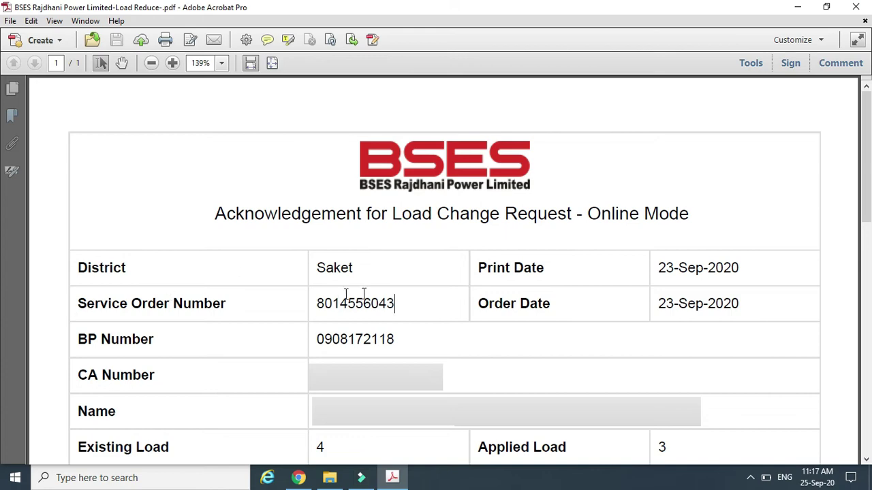
pyautogui.moveTo(398, 304); pyautogui.dragTo(74, 301)
pyautogui.click(306, 350)
pyautogui.click(300, 478)
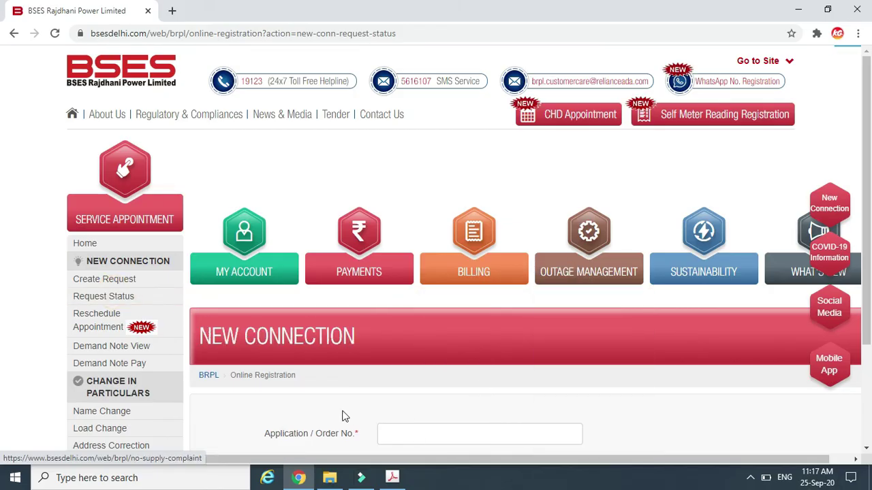
pyautogui.scroll(-1, 399, 425)
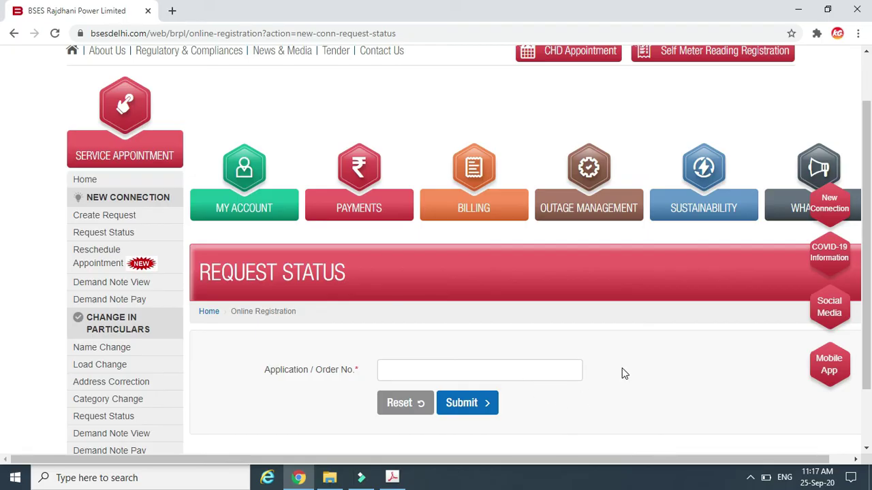
pyautogui.scroll(1, 621, 369)
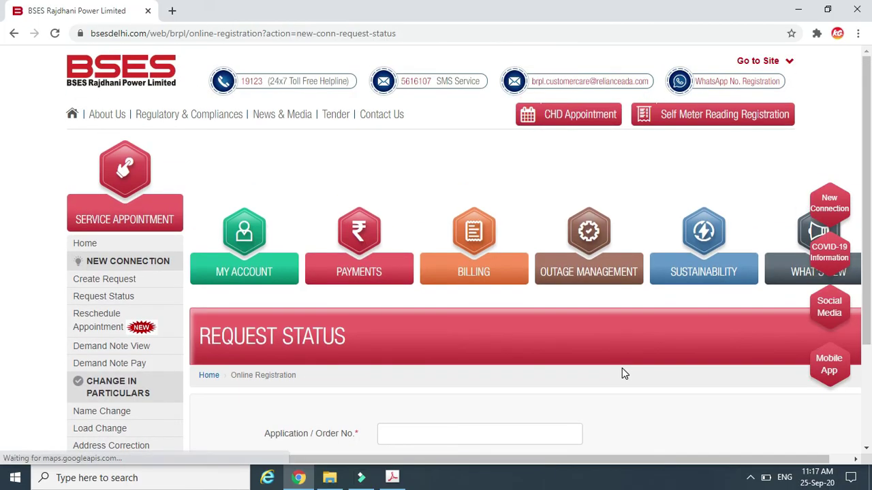